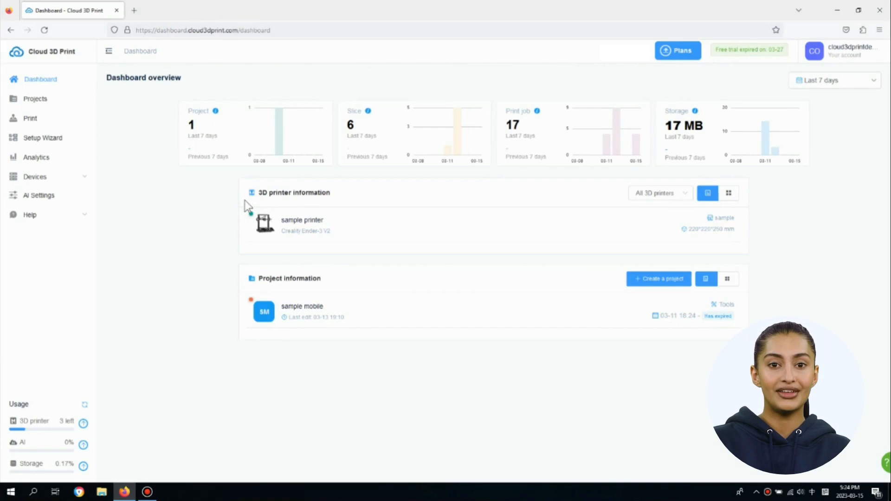
Filter the printer list to Connected, then Printing, and view the sample printer's live print page
click(654, 193)
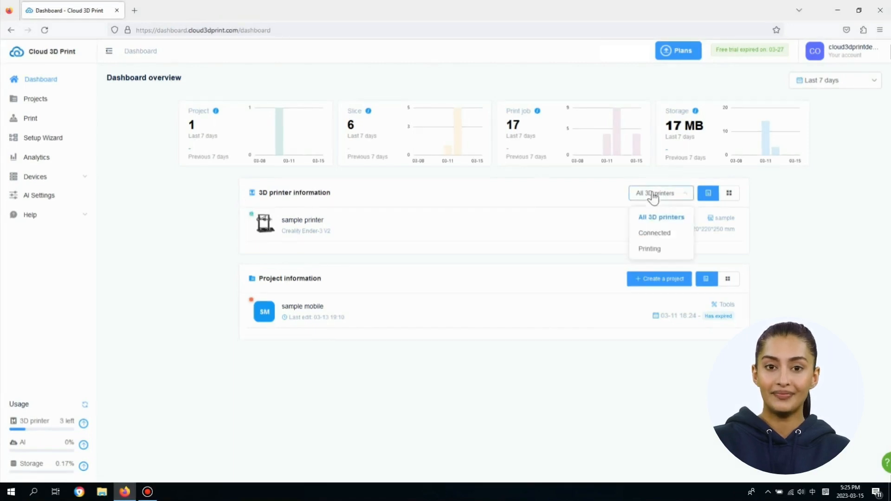
click(658, 234)
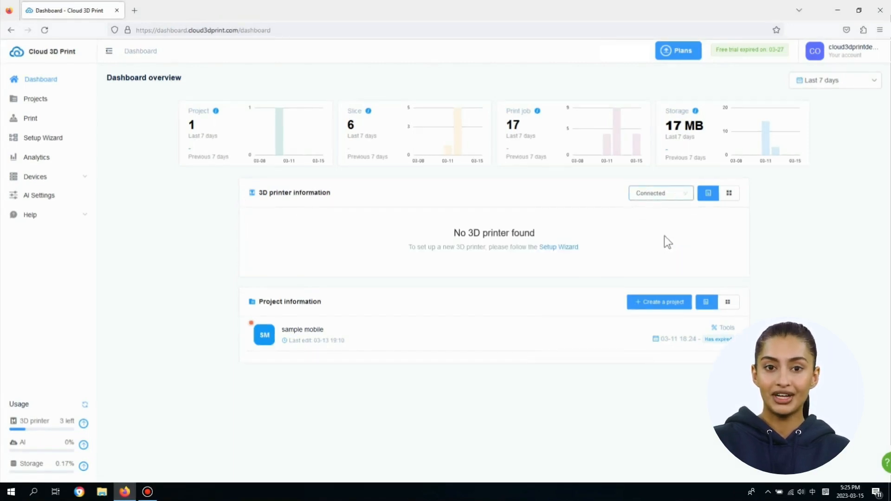
click(662, 193)
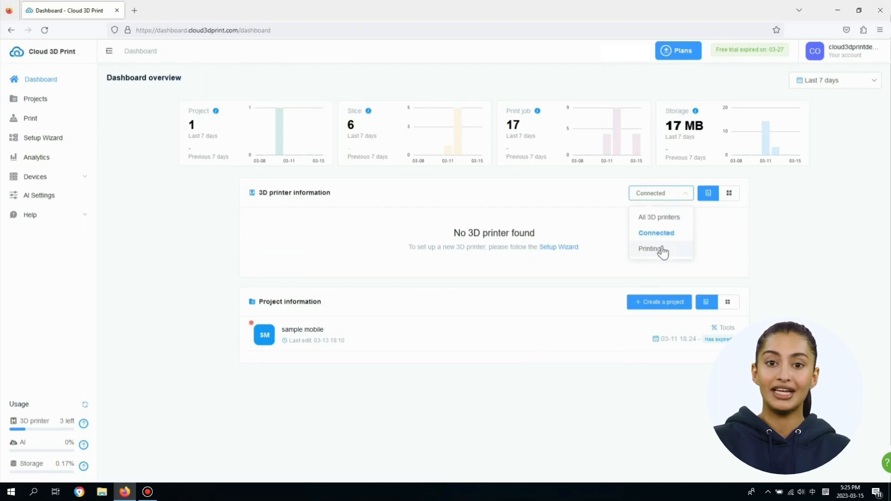
click(662, 251)
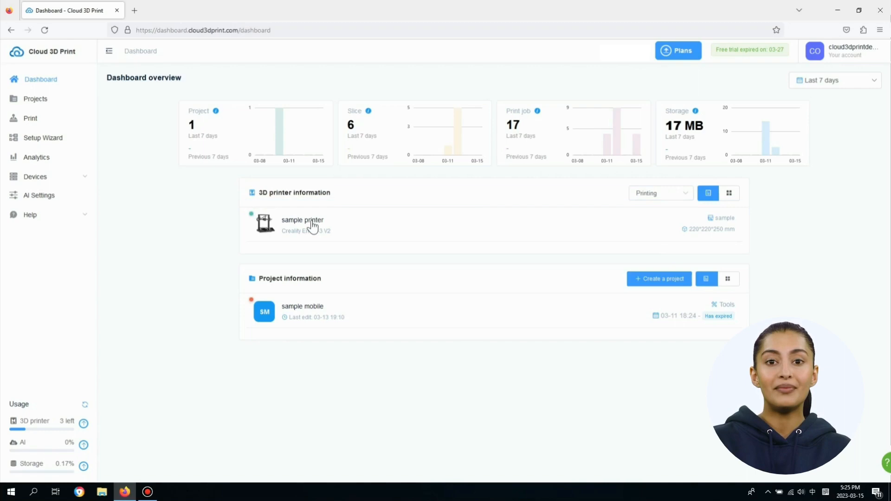
click(311, 224)
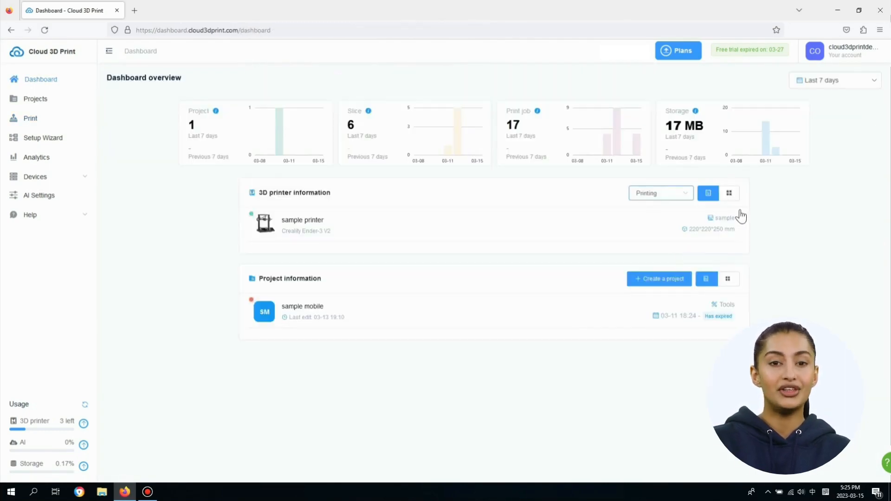
Show printers as cards and launch the Setup Wizard for adding a new 3D printer
click(728, 193)
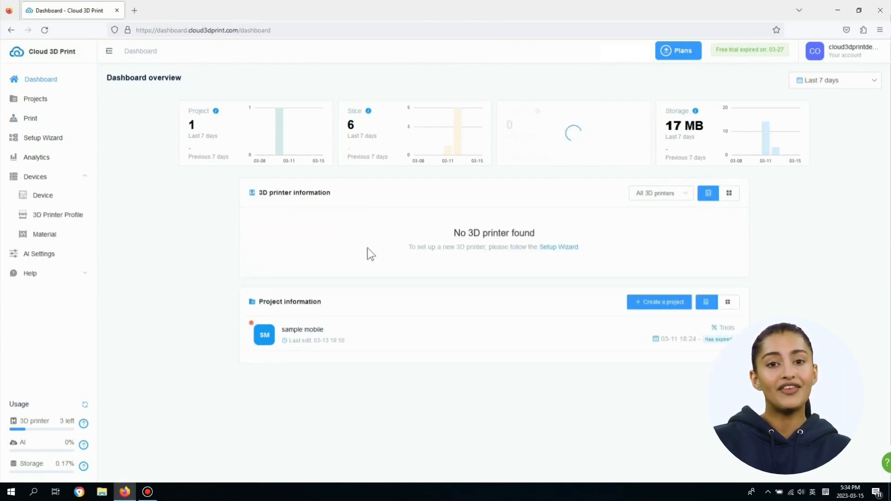
click(567, 247)
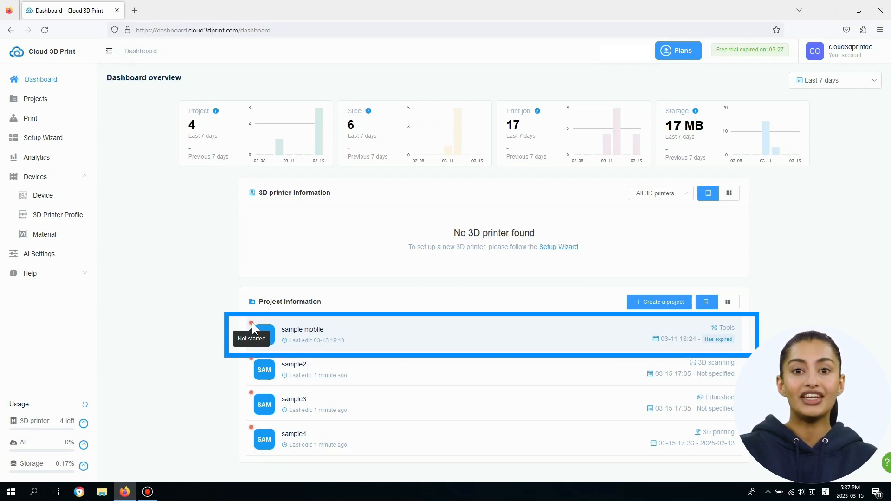
View the sample mobile project's models, then start a blank new project with its upload area
click(413, 331)
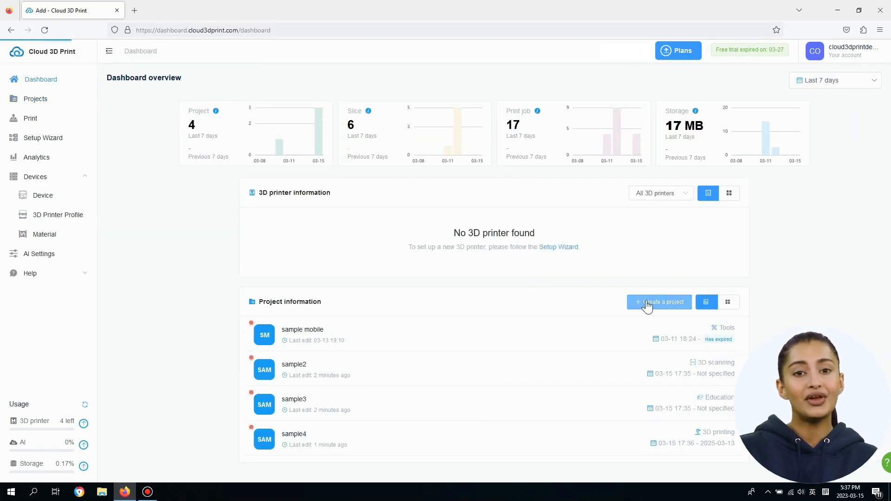
click(647, 303)
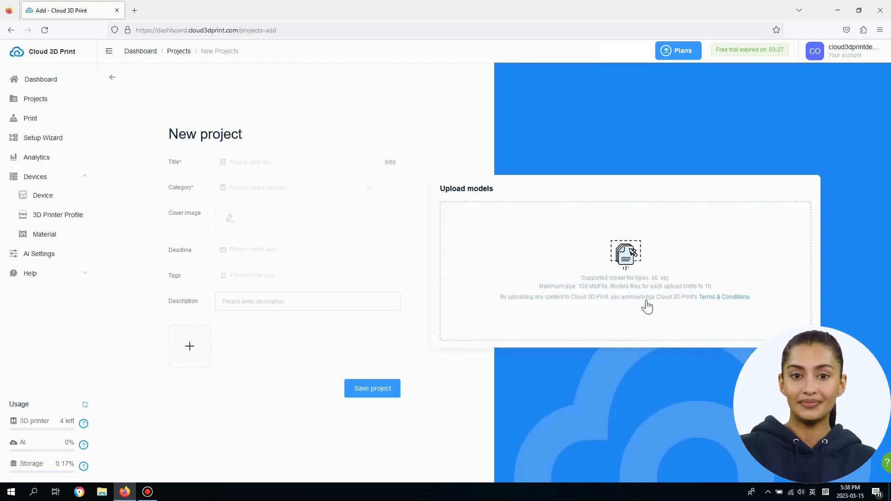